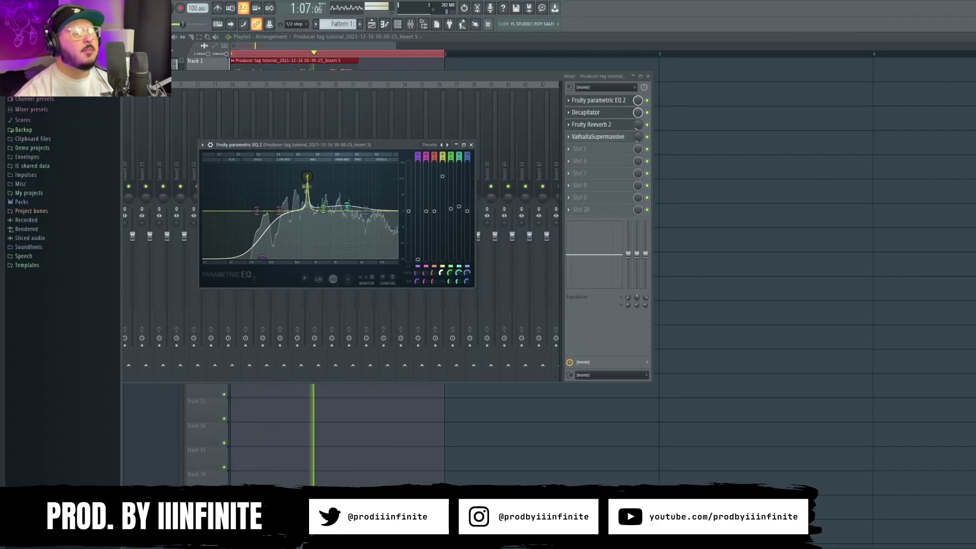
Turn the yellow band 4 and red band 3 peaks into narrow cuts in Fruity Parametric EQ 2 while auditioning the vocal
{"action": "key", "text": "space"}
{"action": "left_click_drag", "start_coordinate": [443, 190], "coordinate": [442, 219]}
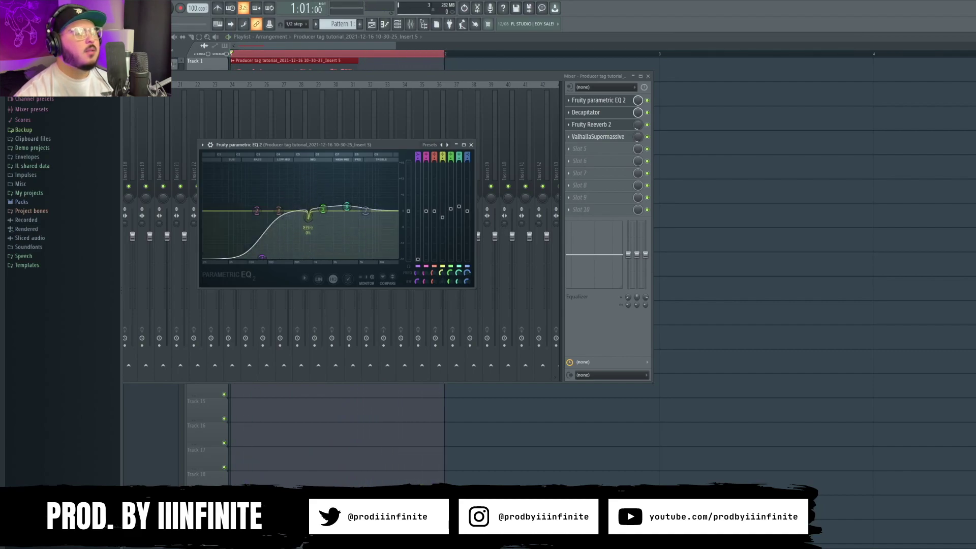
{"action": "key", "text": "space"}
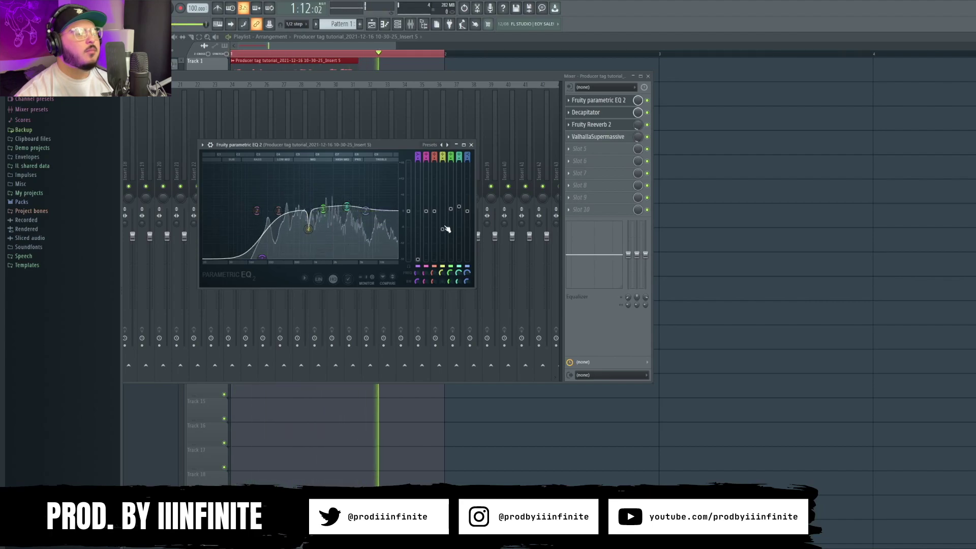
{"action": "key", "text": "space"}
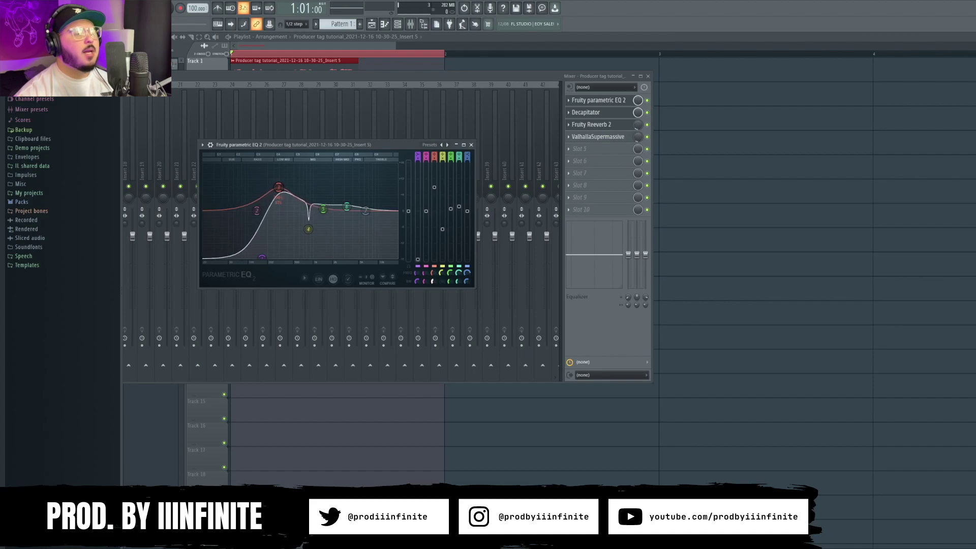
{"action": "key", "text": "space"}
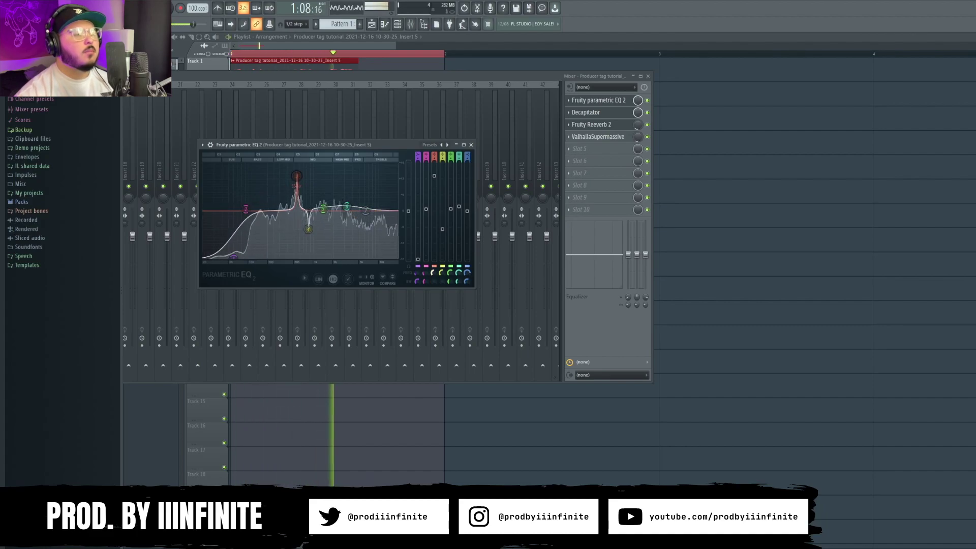
{"action": "left_click_drag", "start_coordinate": [434, 176], "coordinate": [434, 223]}
{"action": "key", "text": "space"}
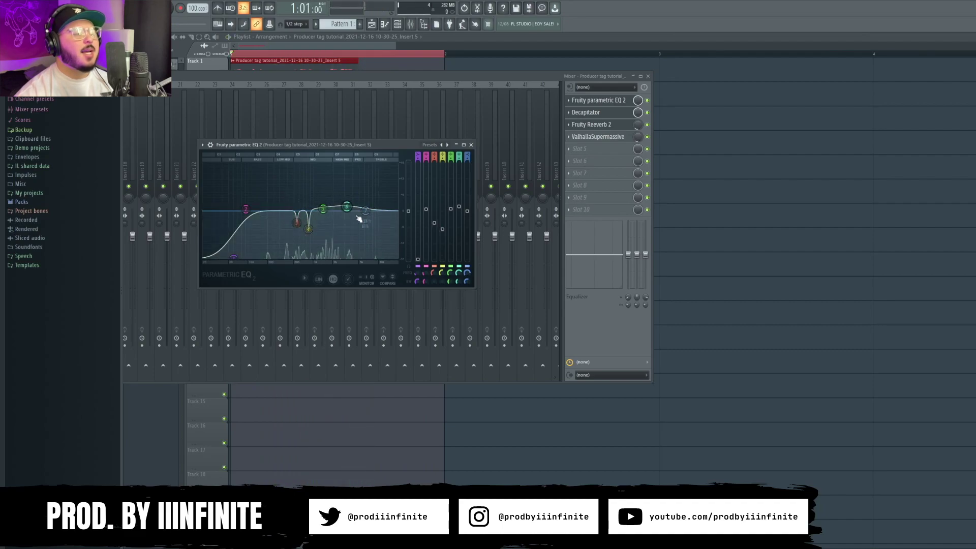
Raise the blue high shelf band 7 and move low band 2 higher in frequency with a slight boost
{"action": "left_click_drag", "start_coordinate": [365, 210], "coordinate": [365, 198]}
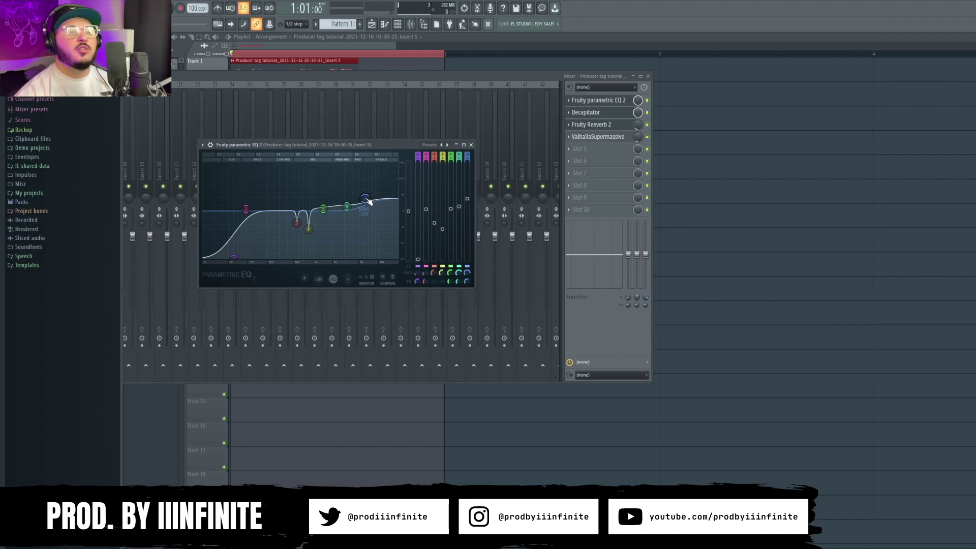
{"action": "left_click_drag", "start_coordinate": [245, 209], "coordinate": [264, 205]}
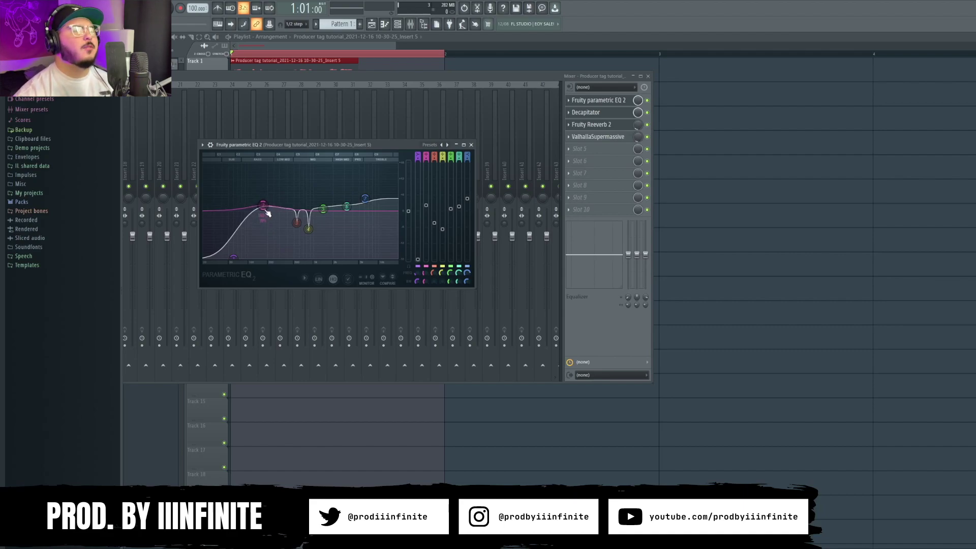
Compare the vocal with Fruity Parametric EQ 2 bypassed and enabled
{"action": "left_click", "coordinate": [647, 101]}
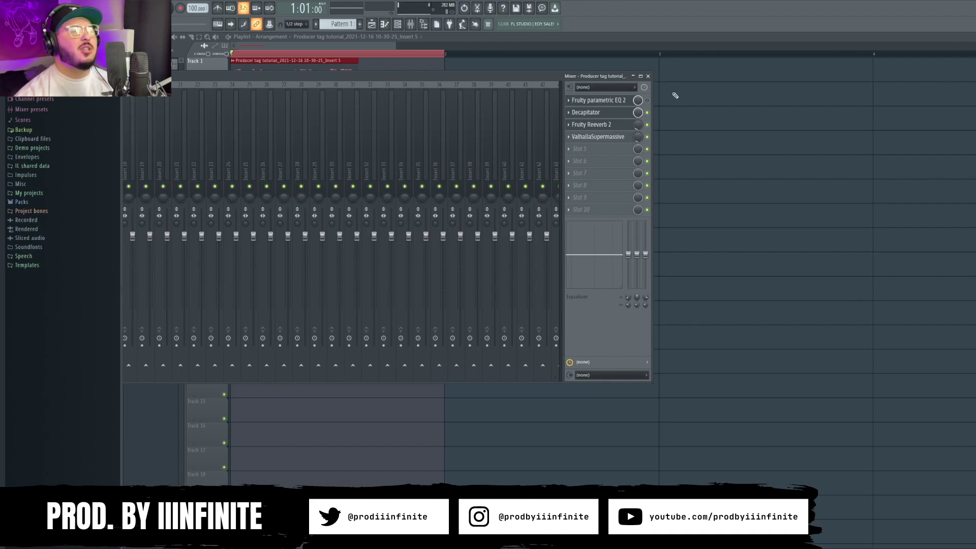
{"action": "left_click_drag", "start_coordinate": [562, 74], "coordinate": [561, 109]}
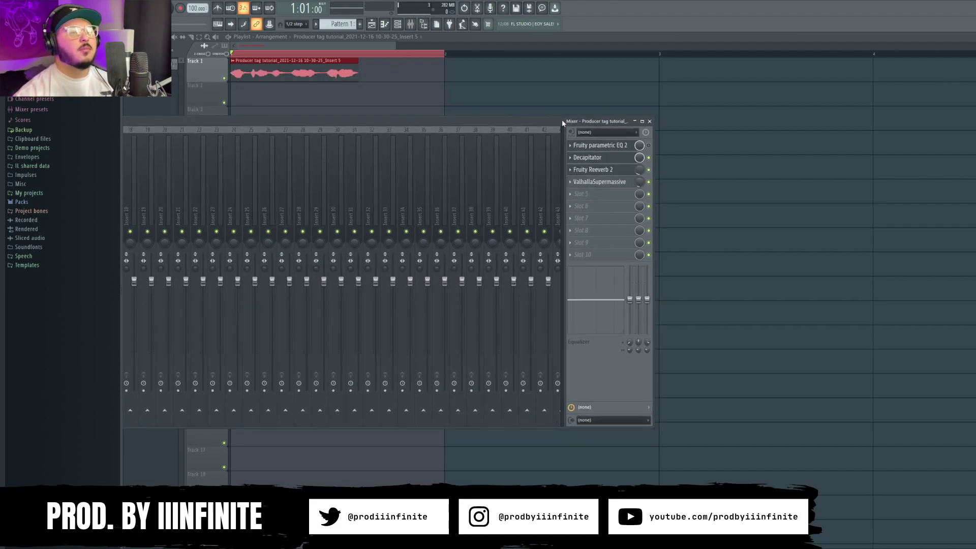
{"action": "key", "text": "space"}
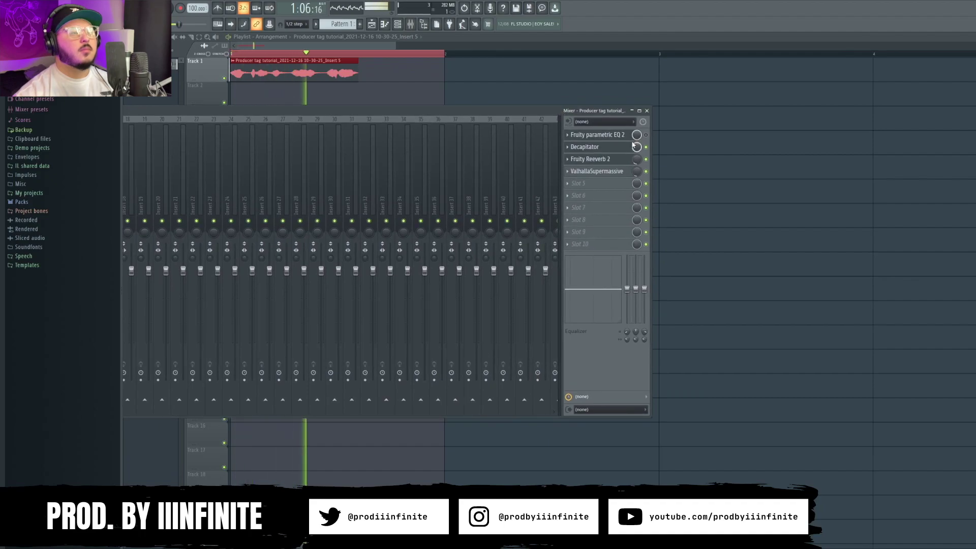
{"action": "key", "text": "space"}
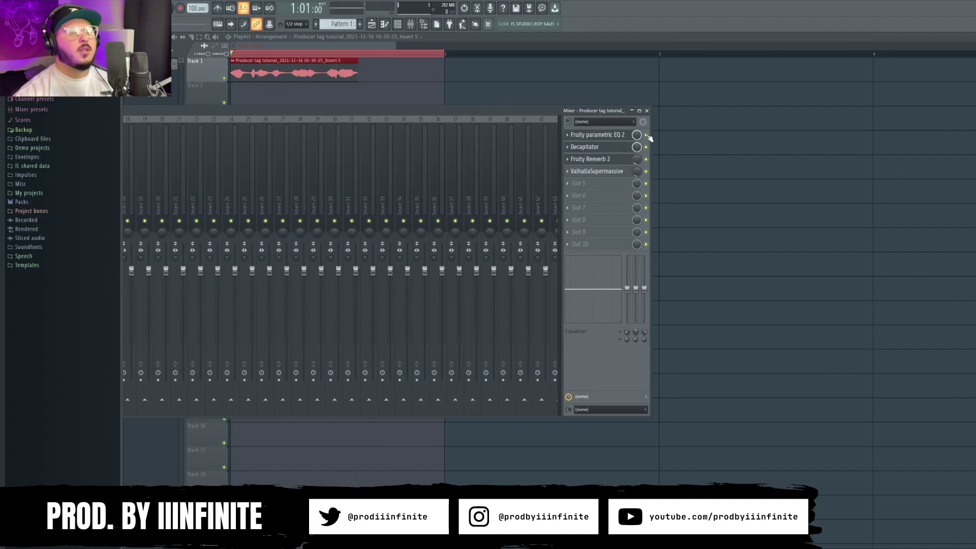
{"action": "key", "text": "space"}
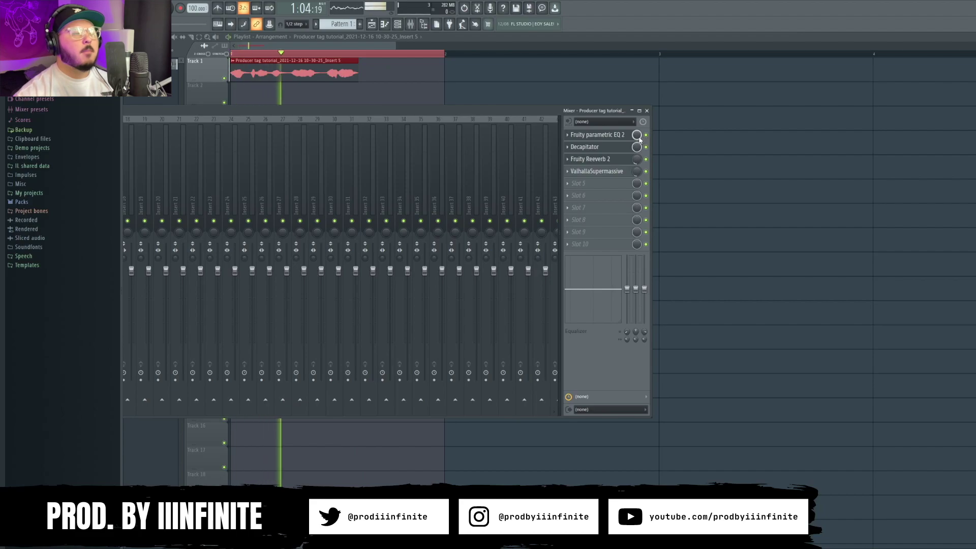
{"action": "key", "text": "space"}
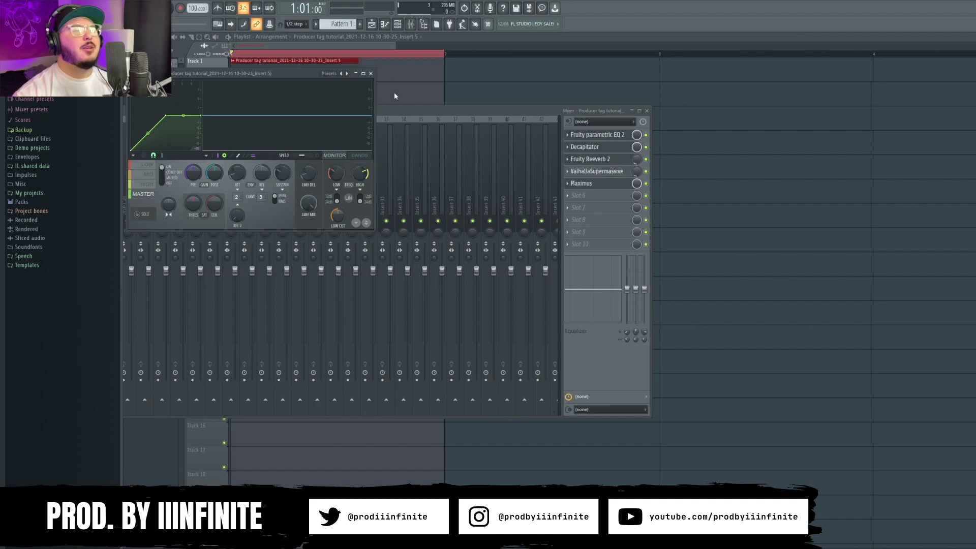
Apply the narrow-band de-esser preset in Maximus on the vocal's mixer track and audition its effect
{"action": "key", "text": "space"}
{"action": "left_click_drag", "start_coordinate": [274, 75], "coordinate": [496, 81]}
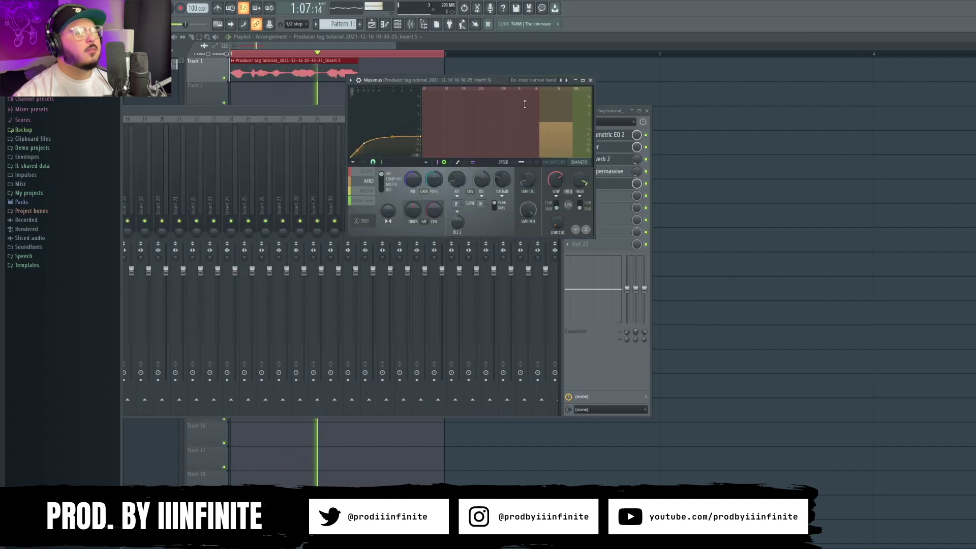
{"action": "left_click", "coordinate": [648, 187]}
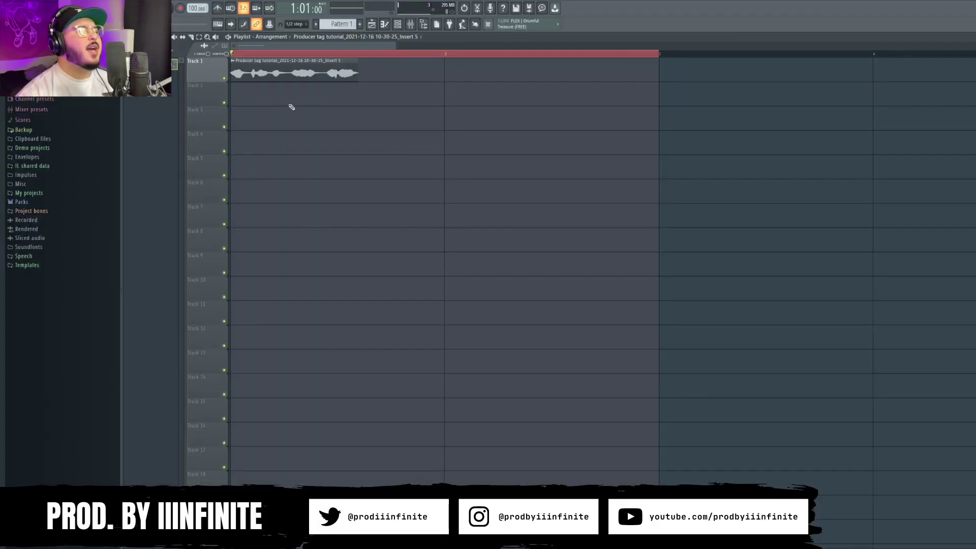
Duplicate the vocal clip from Track 1 onto Track 2 and mute Track 1
{"action": "left_click_drag", "start_coordinate": [266, 68], "coordinate": [266, 85]}
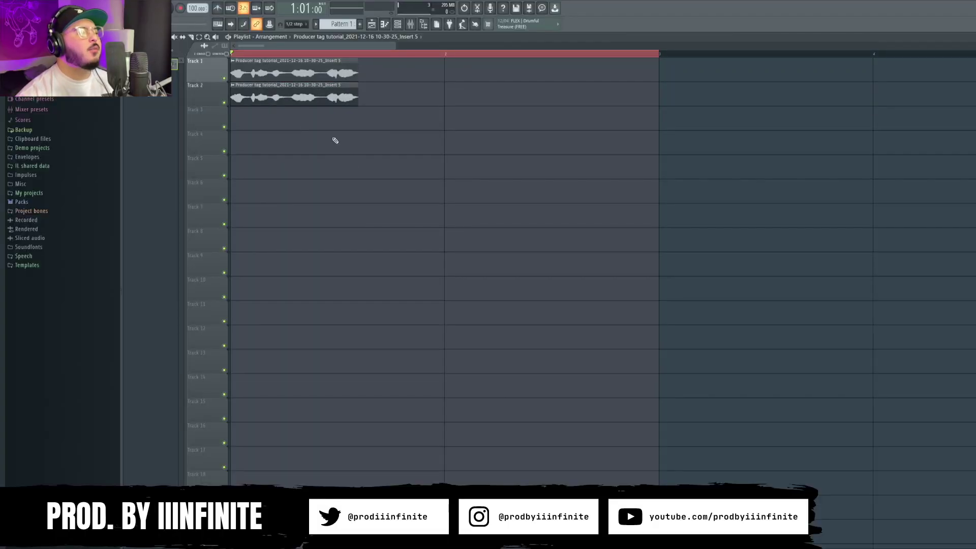
{"action": "left_click", "coordinate": [224, 79]}
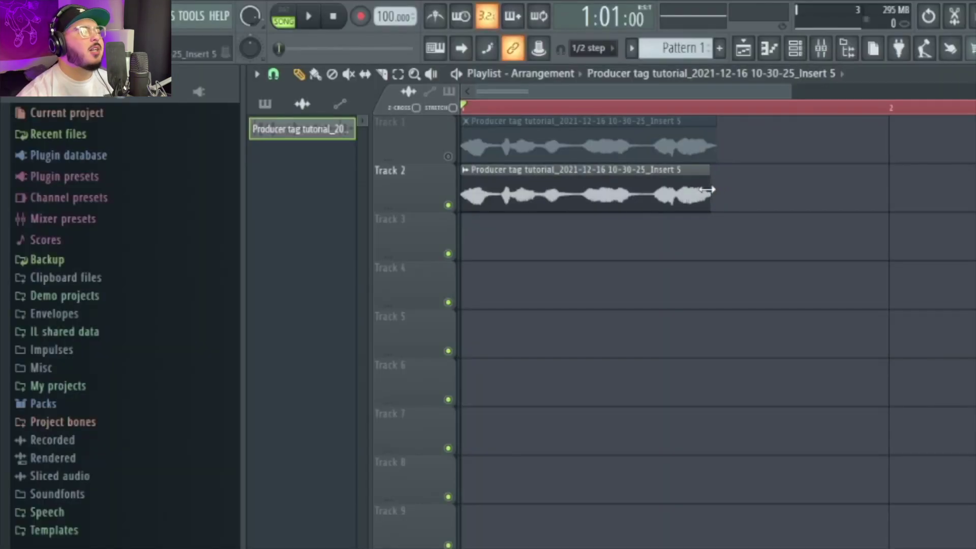
Trim the Track 2 vocal copy to its short opening sound, auditioning and adjusting the clip's end
{"action": "left_click_drag", "start_coordinate": [358, 94], "coordinate": [232, 102]}
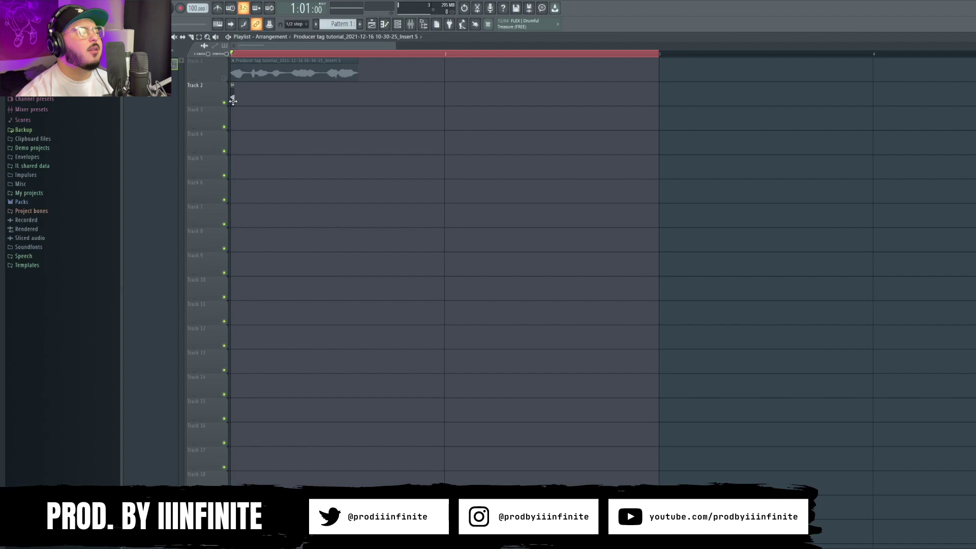
{"action": "key", "text": "space"}
{"action": "key", "text": "space"}
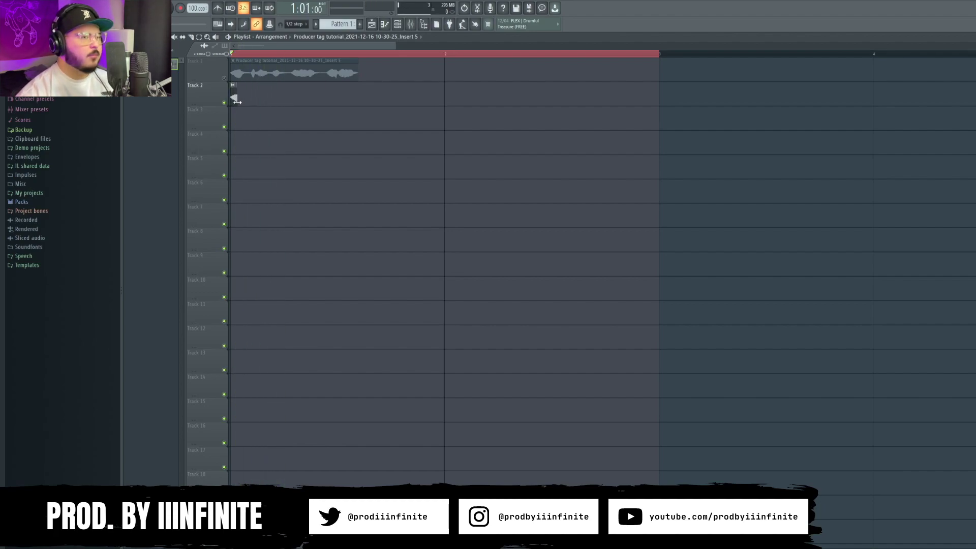
{"action": "key", "text": "space"}
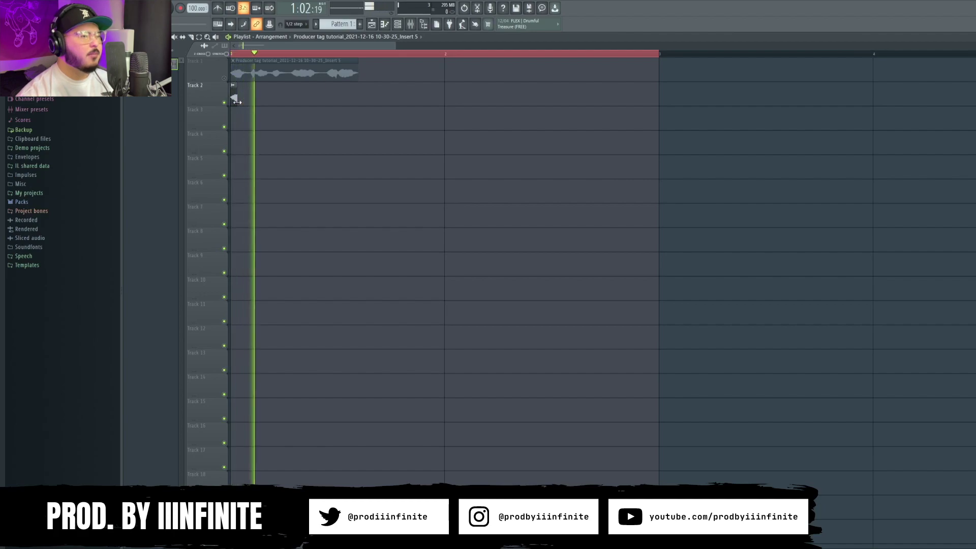
{"action": "key", "text": "space"}
{"action": "key", "text": "space"}
{"action": "key", "text": "space"}
{"action": "key", "text": "space"}
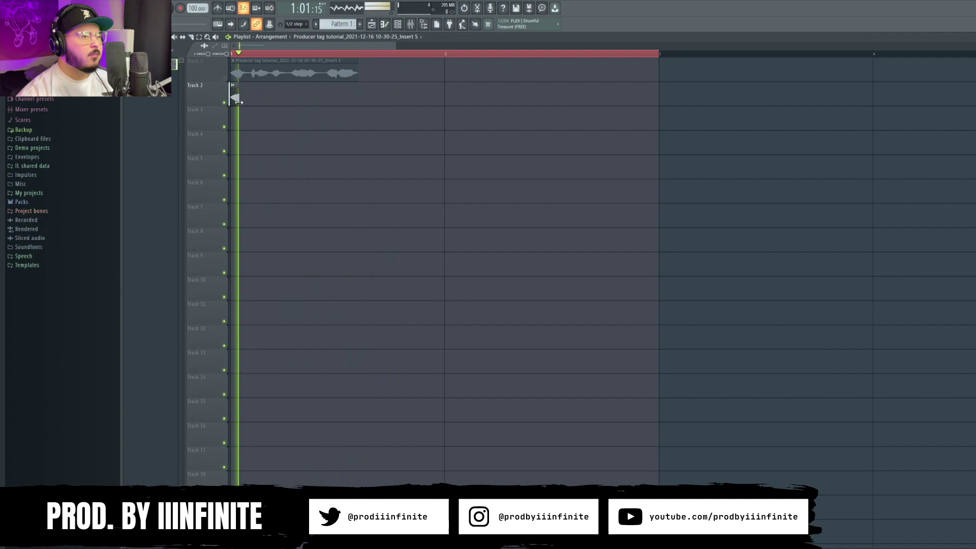
{"action": "key", "text": "space"}
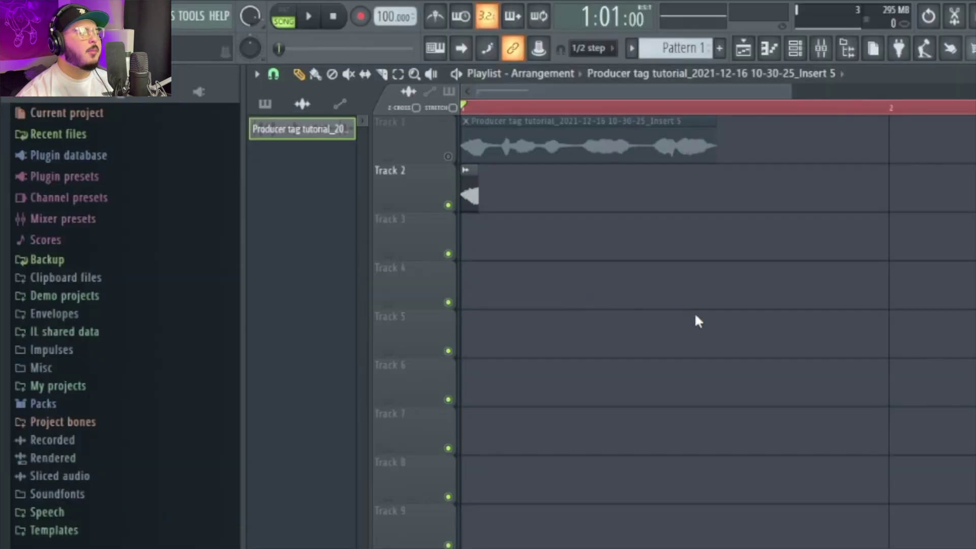
Create a volume automation clip for the trimmed Track 2 vocal, shape it as a fade-in from zero and audition it
{"action": "left_click", "coordinate": [704, 314]}
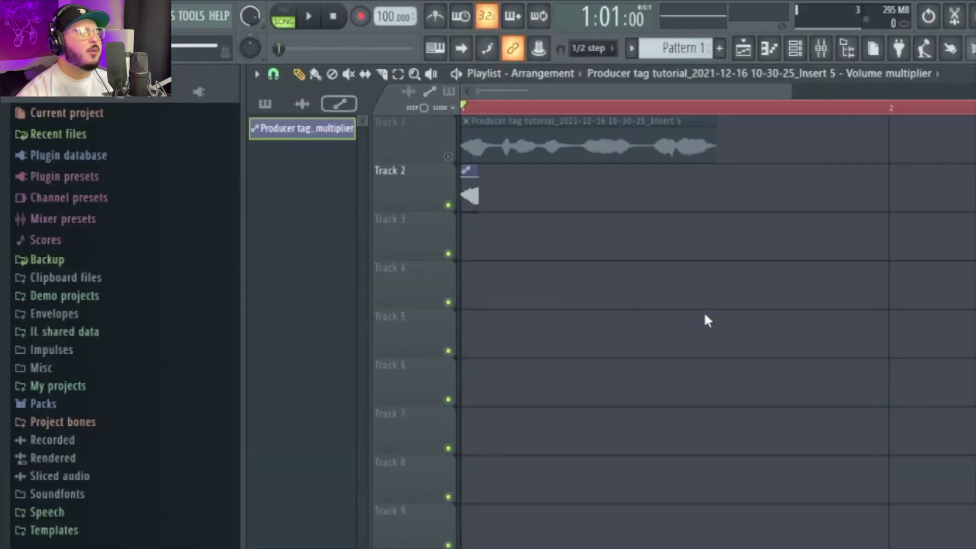
{"action": "left_click_drag", "start_coordinate": [465, 180], "coordinate": [462, 210]}
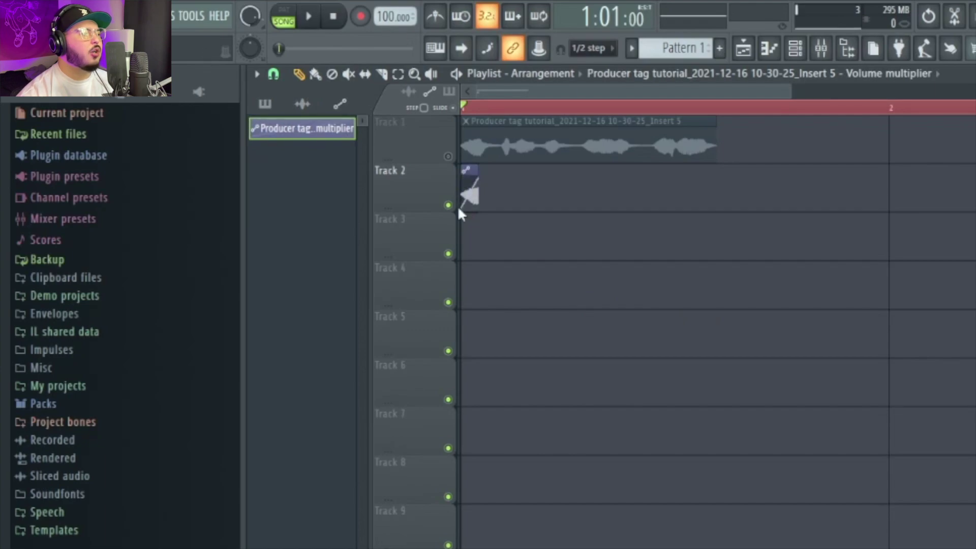
{"action": "key", "text": "space"}
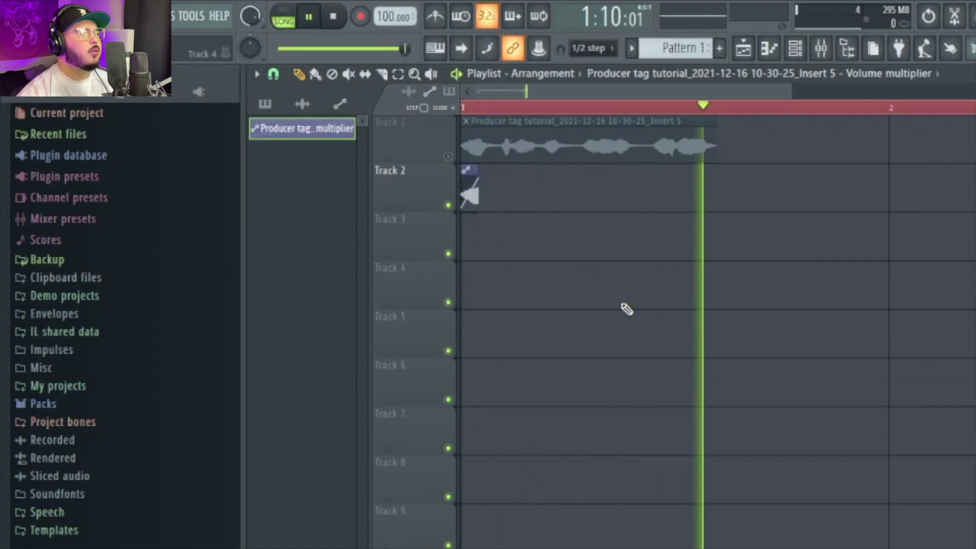
{"action": "key", "text": "space"}
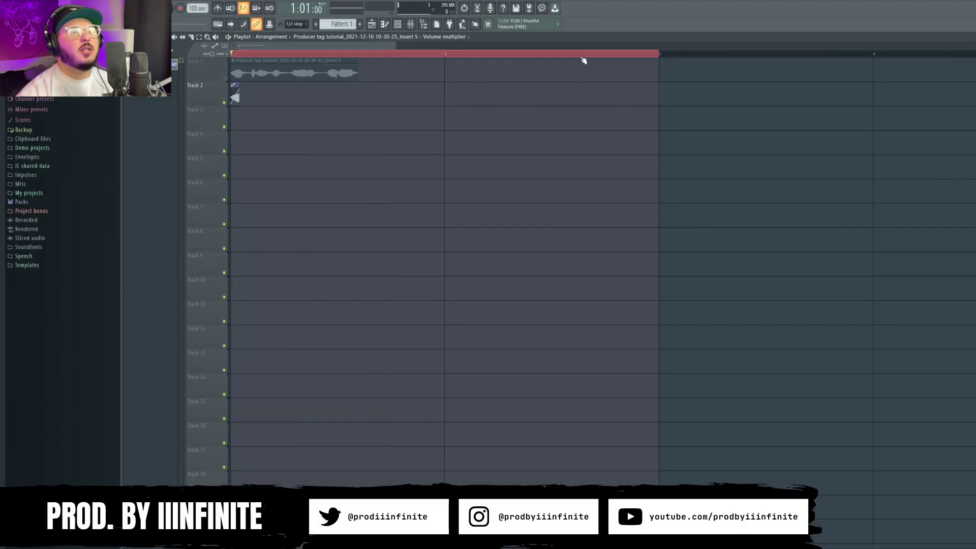
Move the fade-in automation clip from Track 2 down to Track 3
{"action": "left_click", "coordinate": [410, 24]}
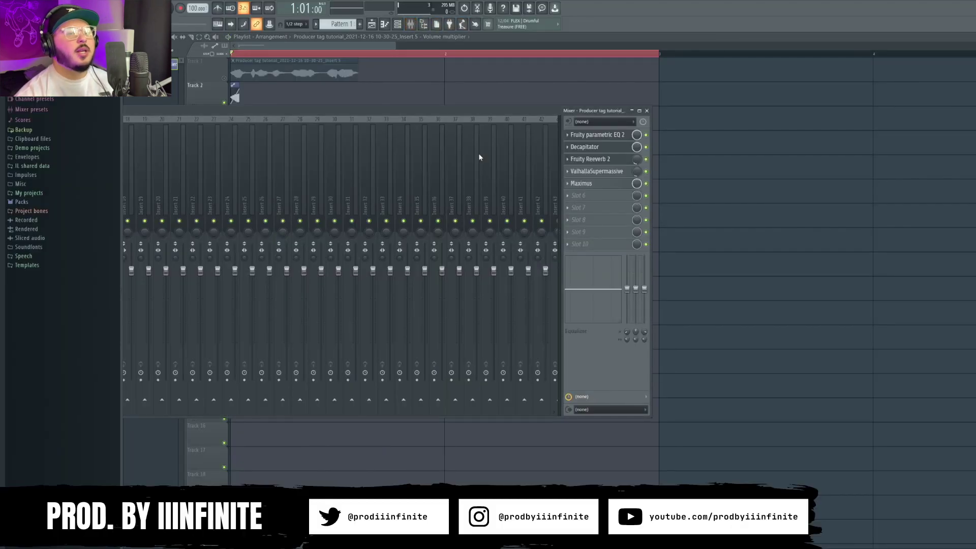
{"action": "key", "text": "F9"}
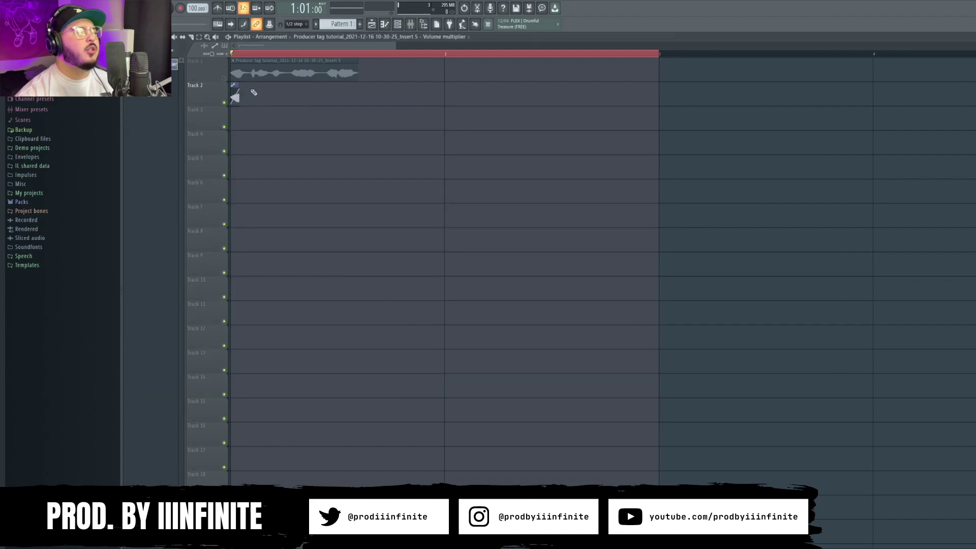
{"action": "left_click_drag", "start_coordinate": [237, 86], "coordinate": [237, 113]}
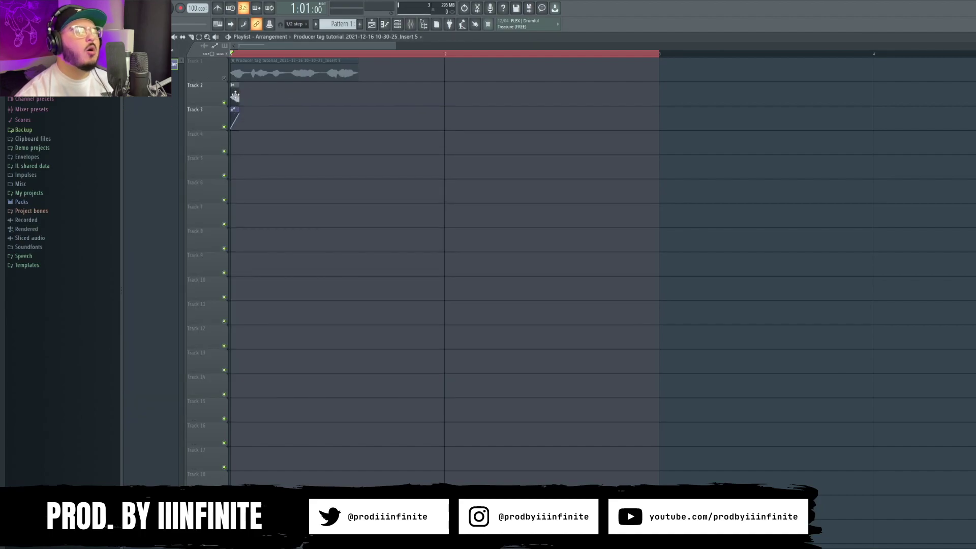
Route the trimmed vocal clip to its own mixer track and load Fruity Reeverb 2 in its first slot
{"action": "double_click", "coordinate": [236, 98]}
{"action": "key", "text": "F9"}
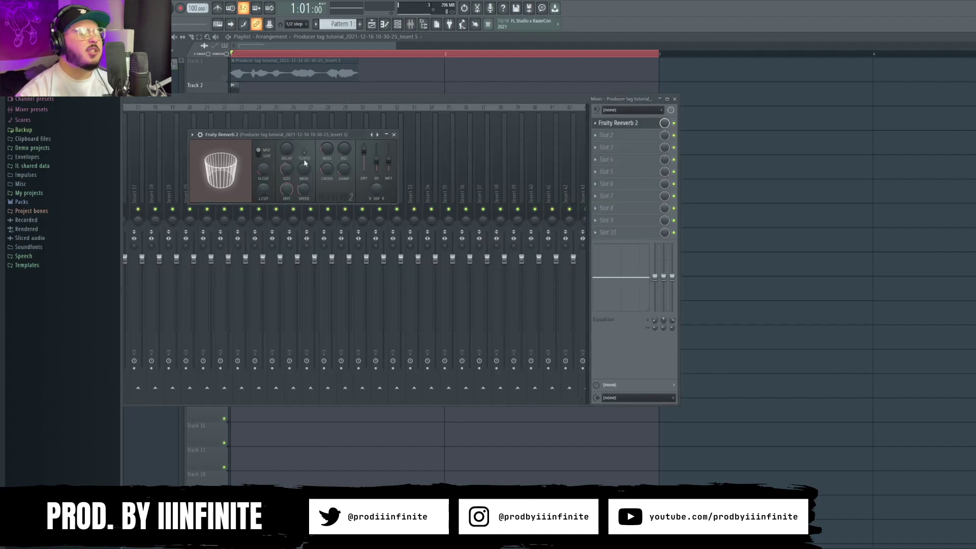
{"action": "left_click_drag", "start_coordinate": [301, 135], "coordinate": [416, 112]}
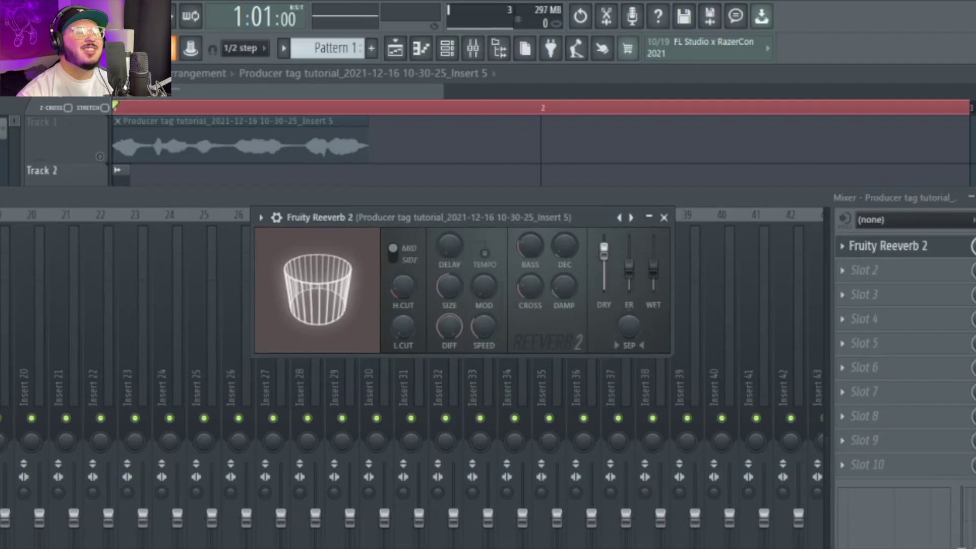
Set Fruity Reeverb 2 to low dry and full wet level, maximum room size, reduced diffusion and a longer decay
{"action": "left_click_drag", "start_coordinate": [654, 264], "coordinate": [654, 245]}
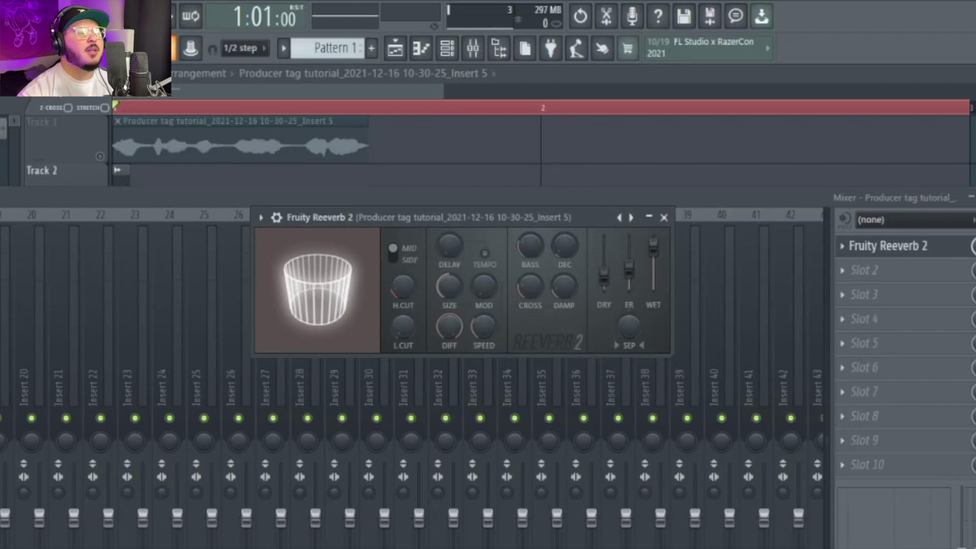
{"action": "left_click_drag", "start_coordinate": [449, 286], "coordinate": [450, 249]}
{"action": "left_click_drag", "start_coordinate": [450, 326], "coordinate": [449, 341]}
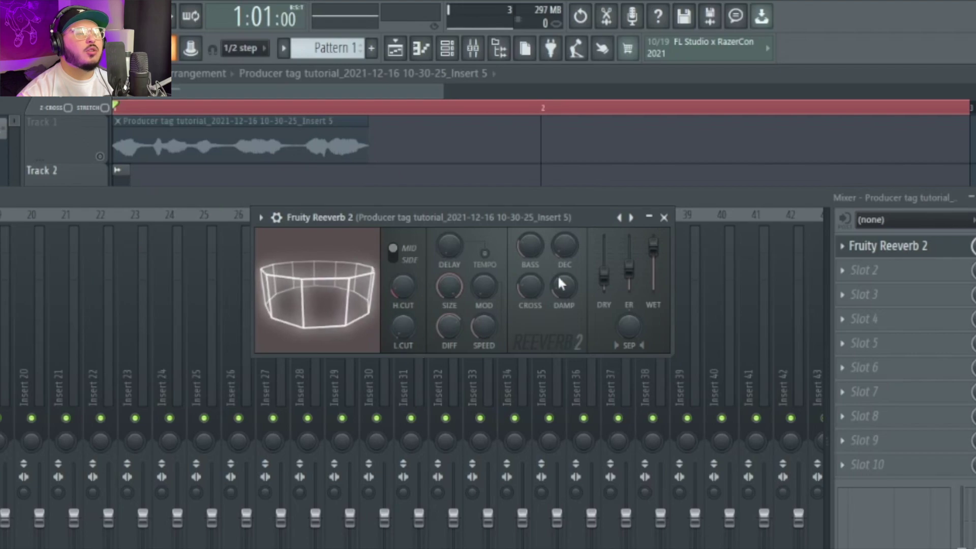
{"action": "left_click_drag", "start_coordinate": [564, 245], "coordinate": [565, 228]}
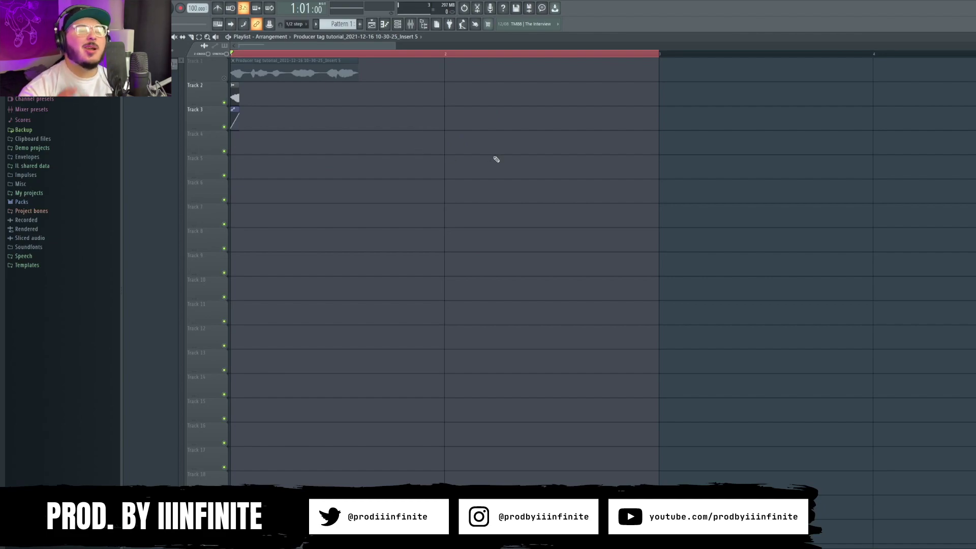
Render the vocal's reverb mixer track across the bar 1 to 3 selection as a new audio clip on Track 4
{"action": "left_click", "coordinate": [411, 23]}
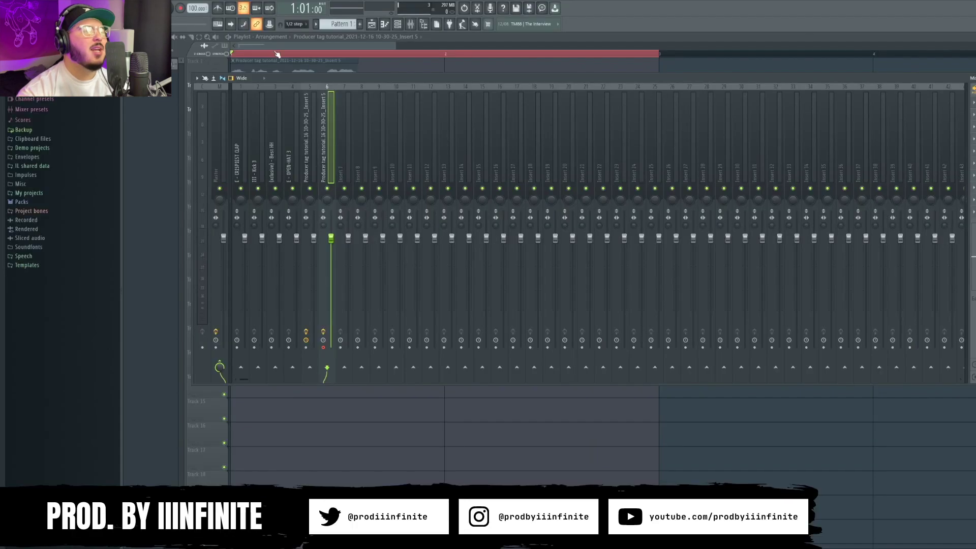
{"action": "left_click", "coordinate": [275, 45]}
{"action": "left_click_drag", "start_coordinate": [658, 65], "coordinate": [557, 57]}
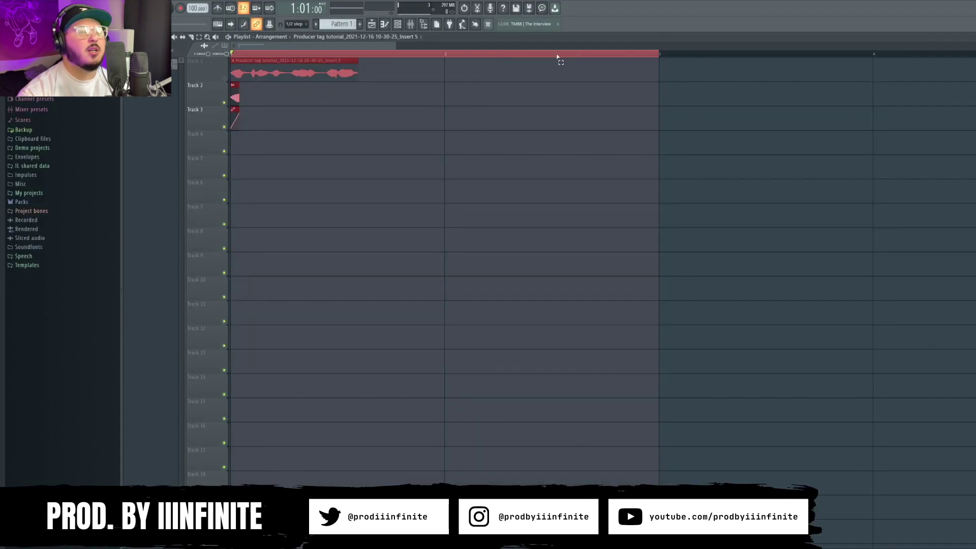
{"action": "left_click", "coordinate": [633, 121], "text": "ctrl"}
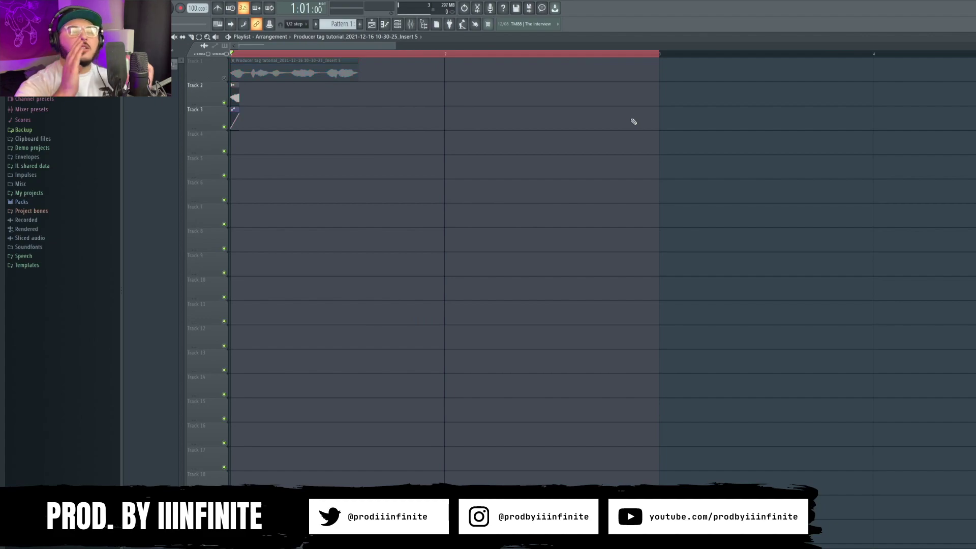
{"action": "key", "text": "F9"}
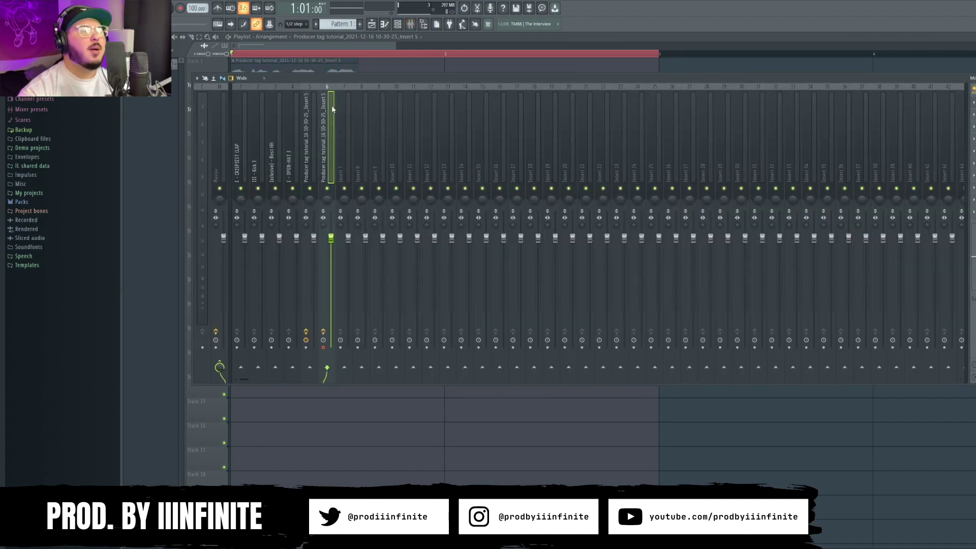
{"action": "left_click", "coordinate": [332, 108]}
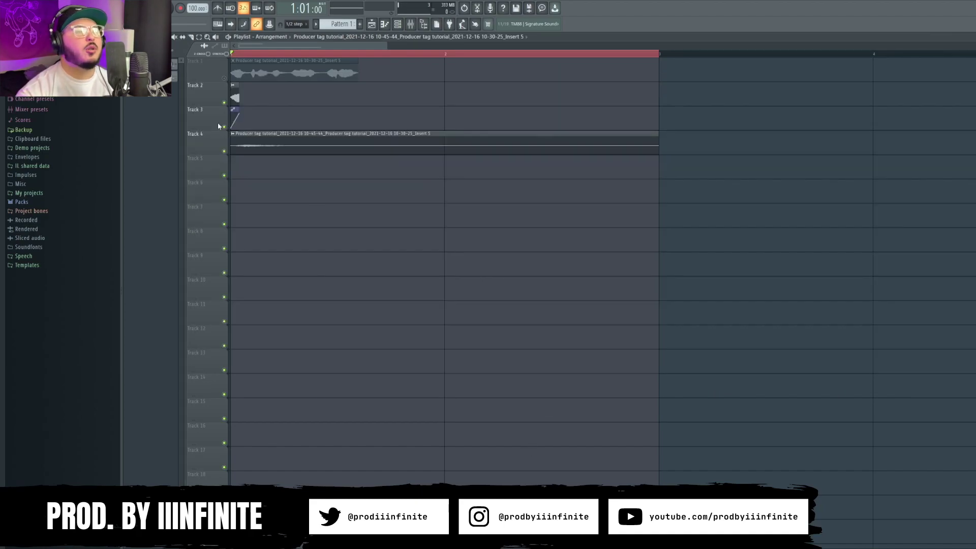
Mute Tracks 2 and 3, then reverse the rendered reverb clip on Track 4 and audition it
{"action": "left_click_drag", "start_coordinate": [225, 127], "coordinate": [224, 103]}
{"action": "double_click", "coordinate": [330, 143]}
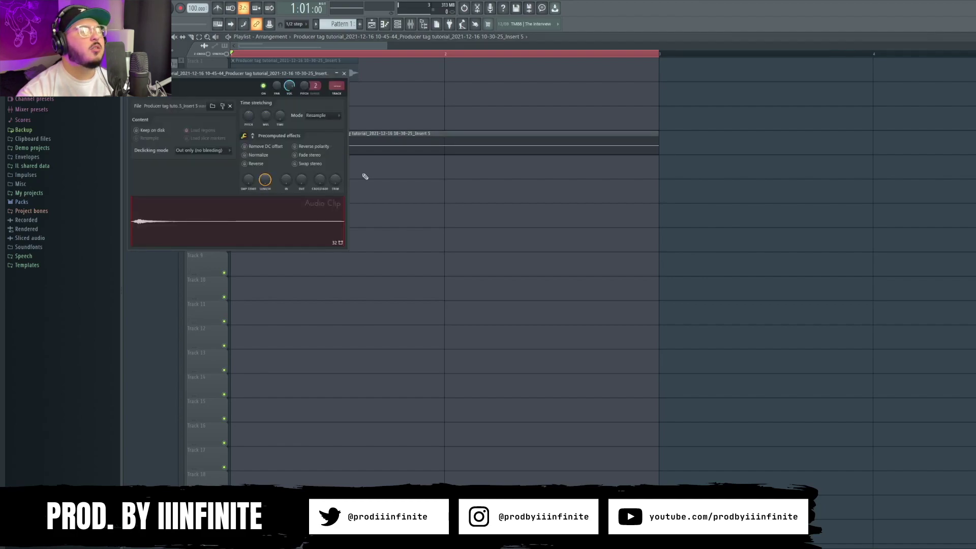
{"action": "left_click", "coordinate": [265, 164]}
{"action": "right_click", "coordinate": [490, 225]}
{"action": "key", "text": "space"}
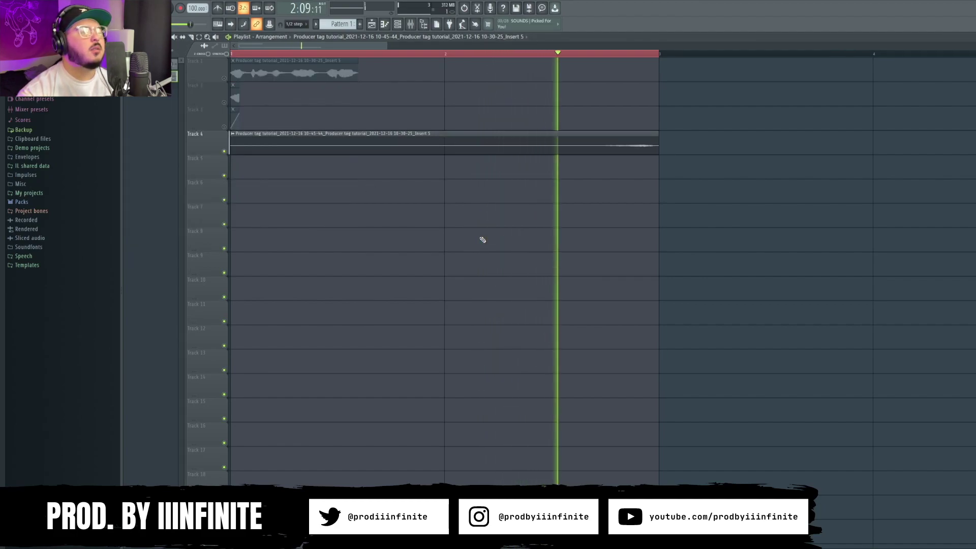
{"action": "key", "text": "space"}
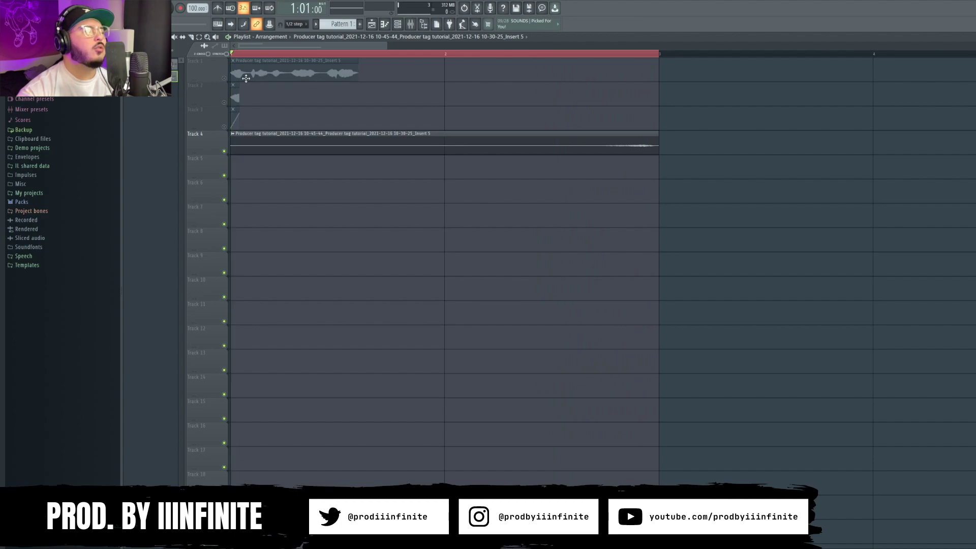
Move the Track 1 vocal clip to start at bar 3, where the reversed clip ends, and unmute Track 1
{"action": "left_click_drag", "start_coordinate": [274, 72], "coordinate": [702, 72]}
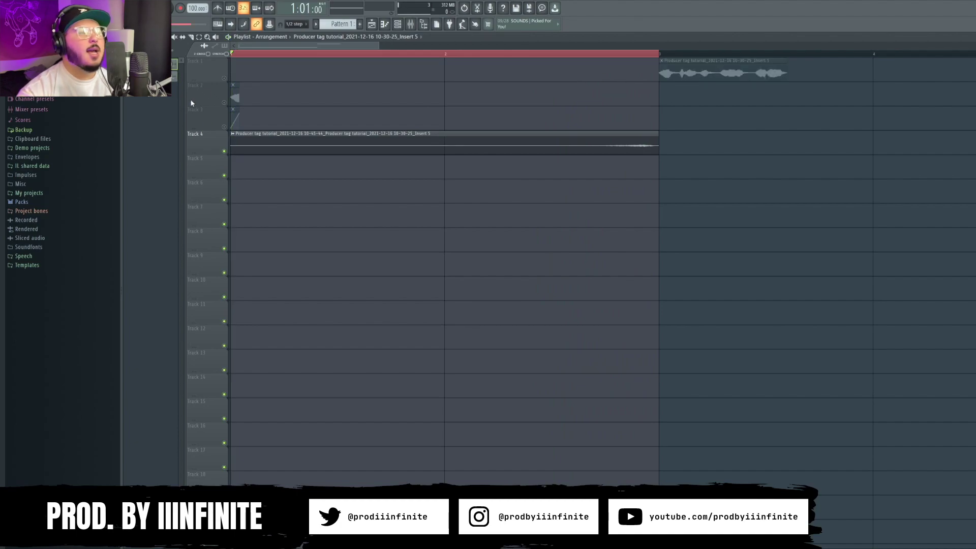
{"action": "left_click", "coordinate": [224, 79]}
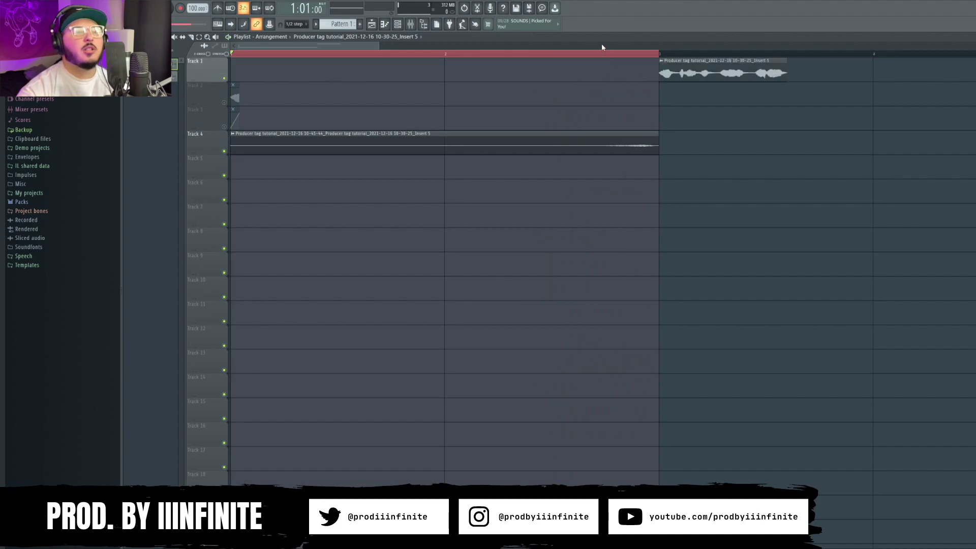
Extend the playlist time selection to bar 5 and play the reversed swell leading into the vocal
{"action": "scroll", "coordinate": [602, 47], "scroll_direction": "down", "scroll_amount": 4}
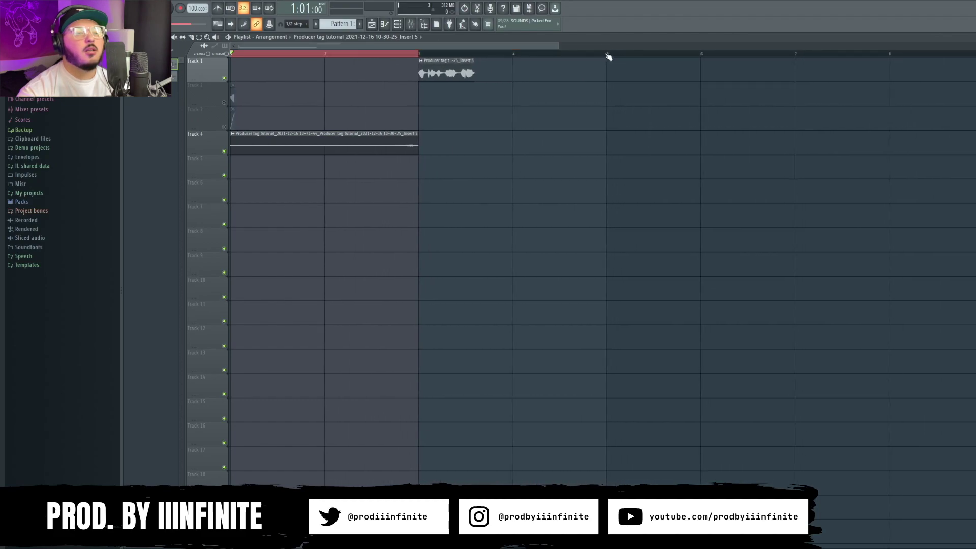
{"action": "key", "text": "ctrl+a"}
{"action": "left_click", "coordinate": [660, 152], "text": "ctrl"}
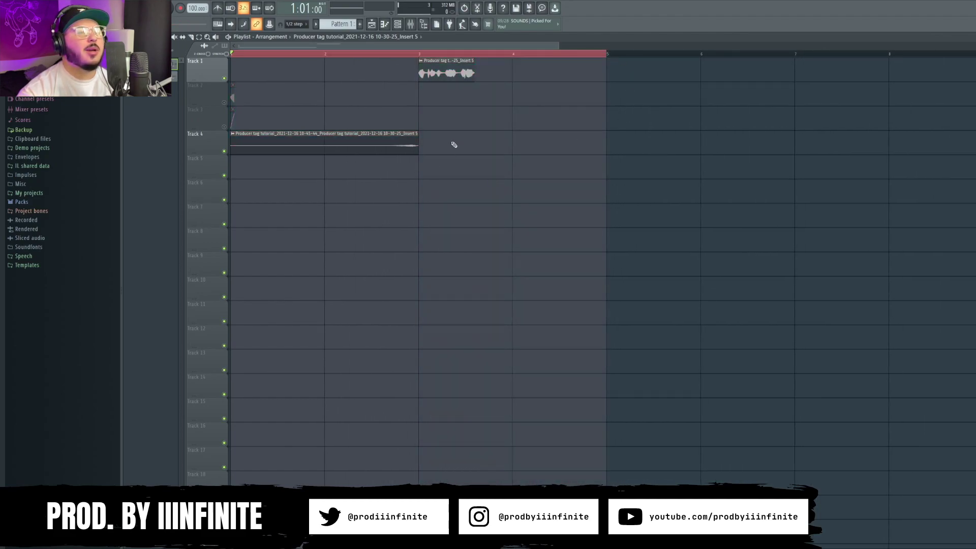
{"action": "scroll", "coordinate": [460, 157], "scroll_direction": "up", "scroll_amount": 6}
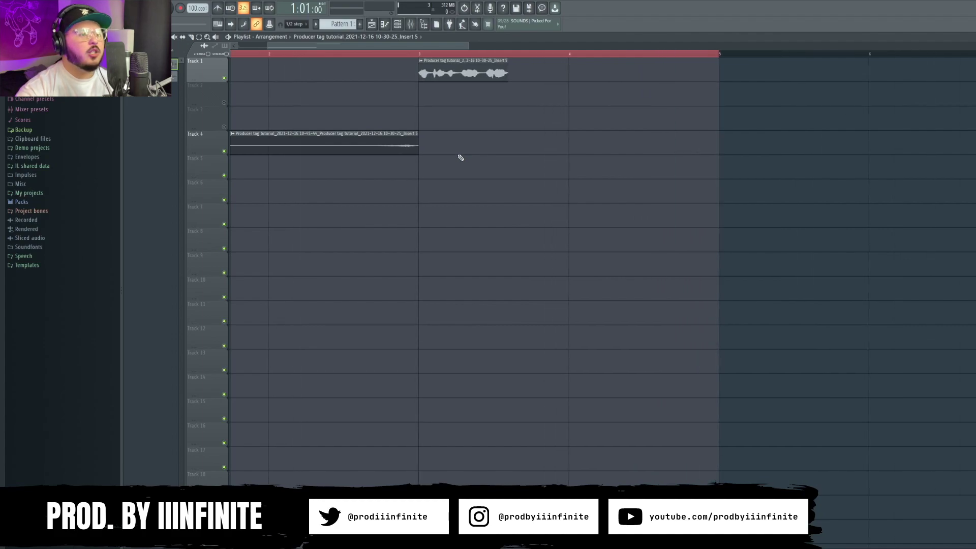
{"action": "scroll", "coordinate": [451, 153], "scroll_direction": "up", "scroll_amount": 2}
{"action": "key", "text": "space"}
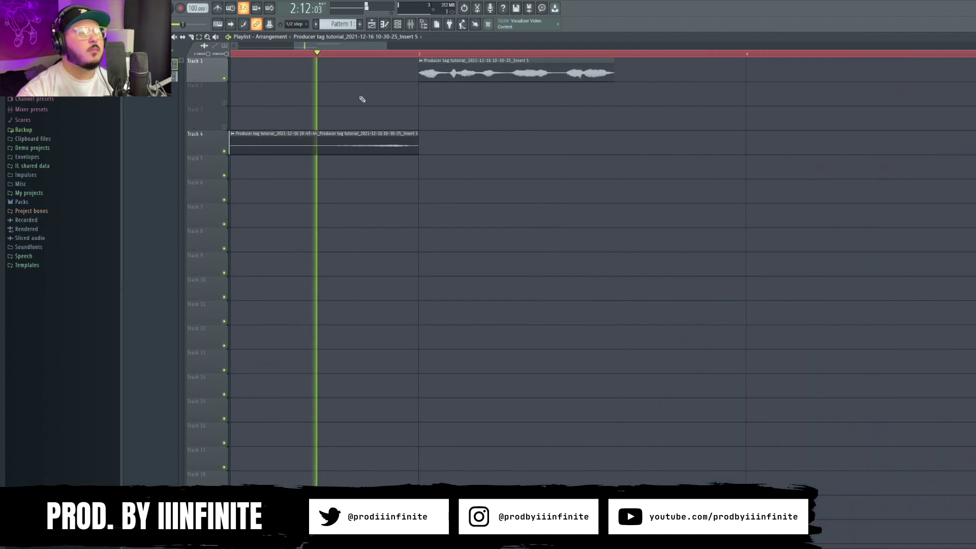